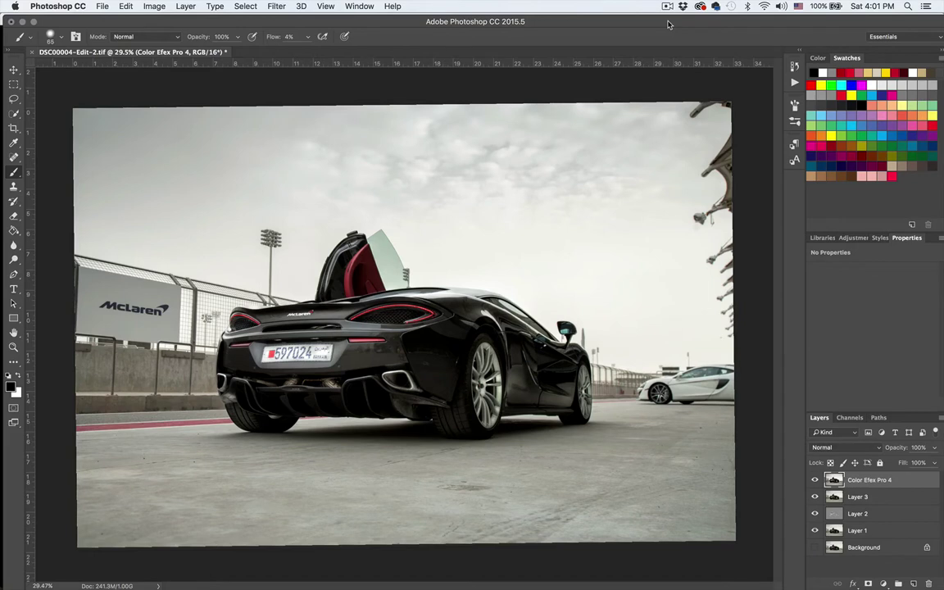
- Rename the Color Efex Pro 4 layer as "contrast"
{"action": "double_click", "coordinate": [867, 479]}
{"action": "type", "text": "contrast"}
{"action": "key", "text": "Return"}
- Duplicate the contrast layer and name the copy "sharpen"
{"action": "key", "text": "super+j"}
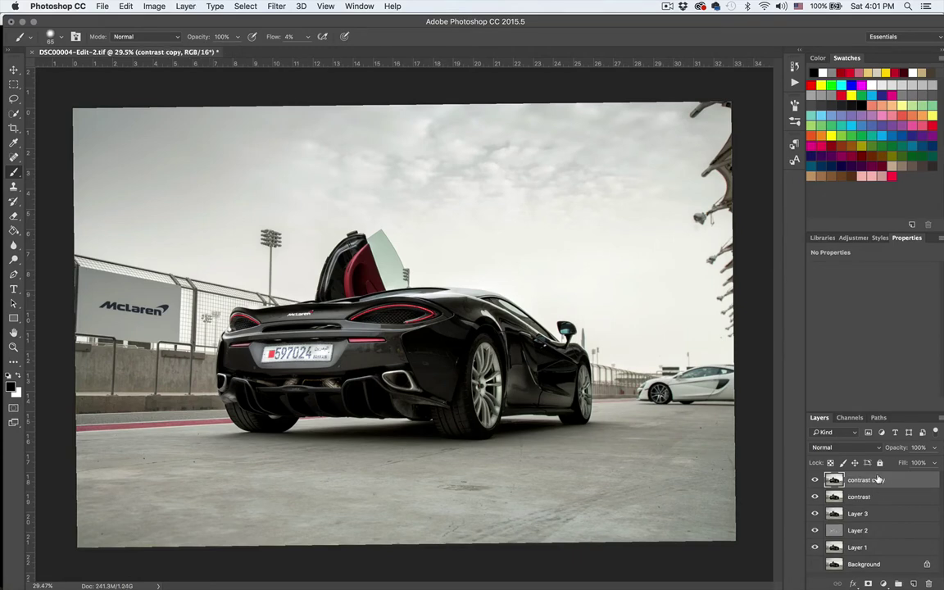
{"action": "double_click", "coordinate": [871, 484]}
{"action": "type", "text": "sharpen"}
{"action": "key", "text": "Return"}
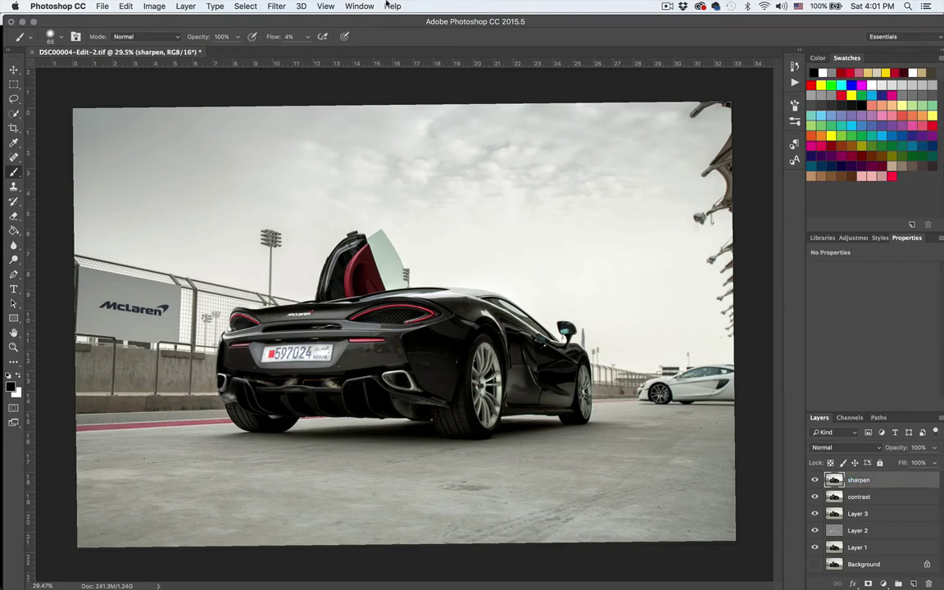
- Apply a High Pass filter with a small radius to the sharpen layer so only the edges show against grey
{"action": "left_click", "coordinate": [276, 5]}
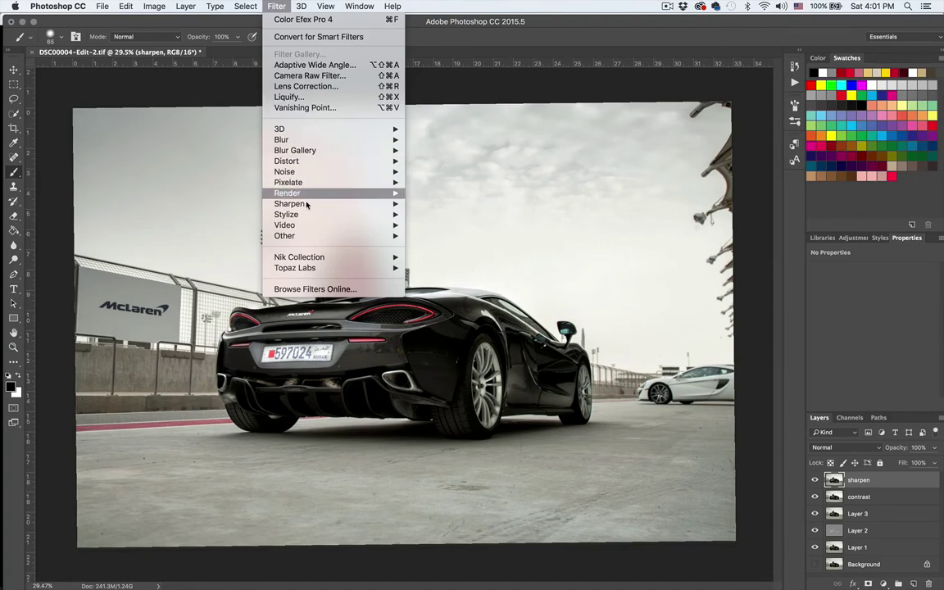
{"action": "mouse_move", "coordinate": [327, 235]}
{"action": "left_click", "coordinate": [436, 245]}
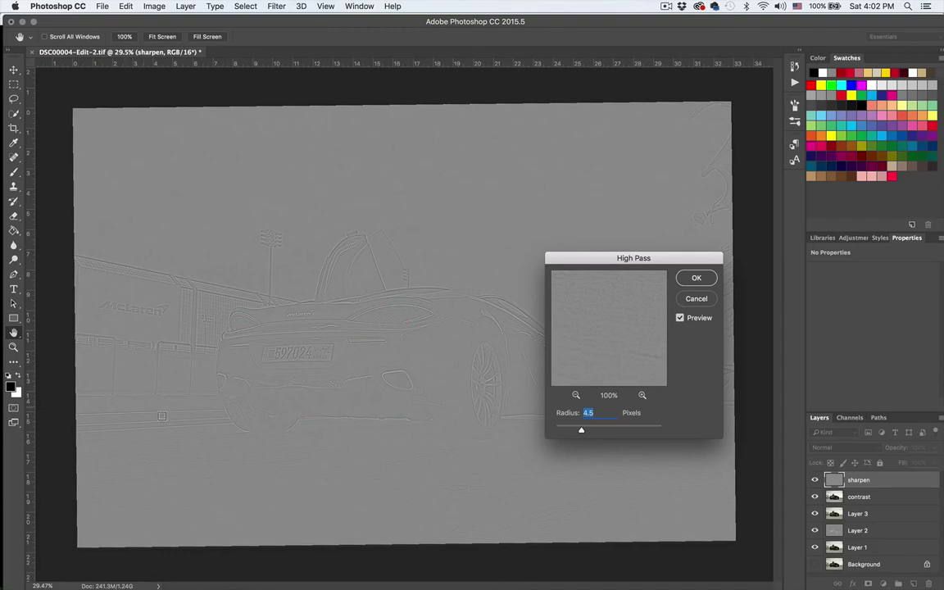
{"action": "left_click_drag", "start_coordinate": [580, 431], "coordinate": [579, 432]}
{"action": "left_click", "coordinate": [694, 278]}
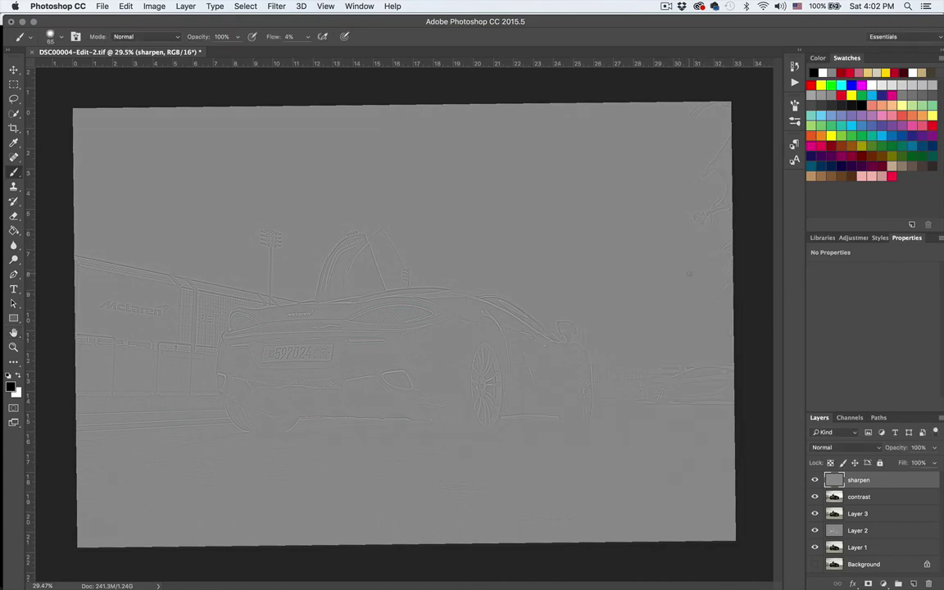
- Try Soft Light on the sharpen layer, and settle on Overlay as its blend mode
{"action": "left_click", "coordinate": [844, 447]}
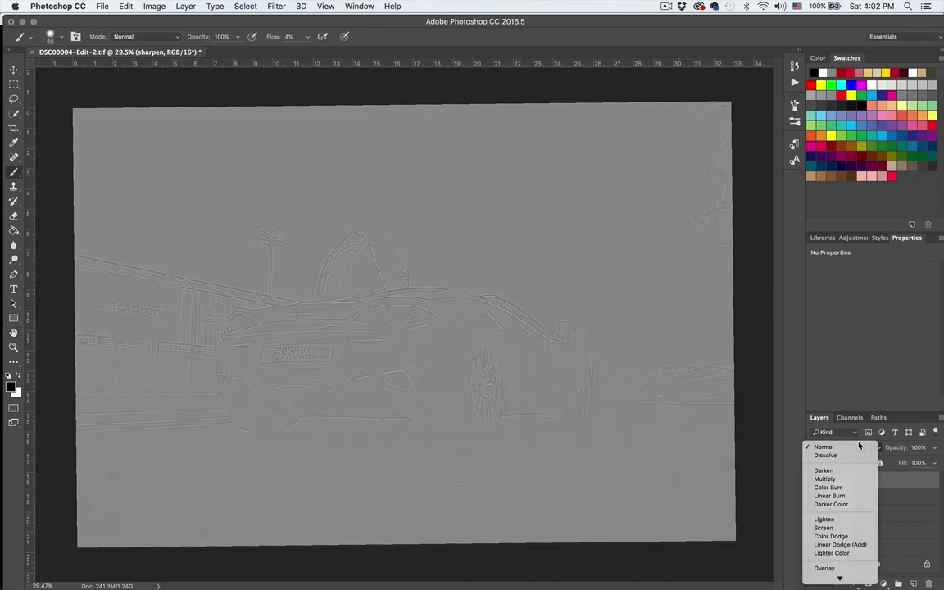
{"action": "left_click", "coordinate": [846, 518]}
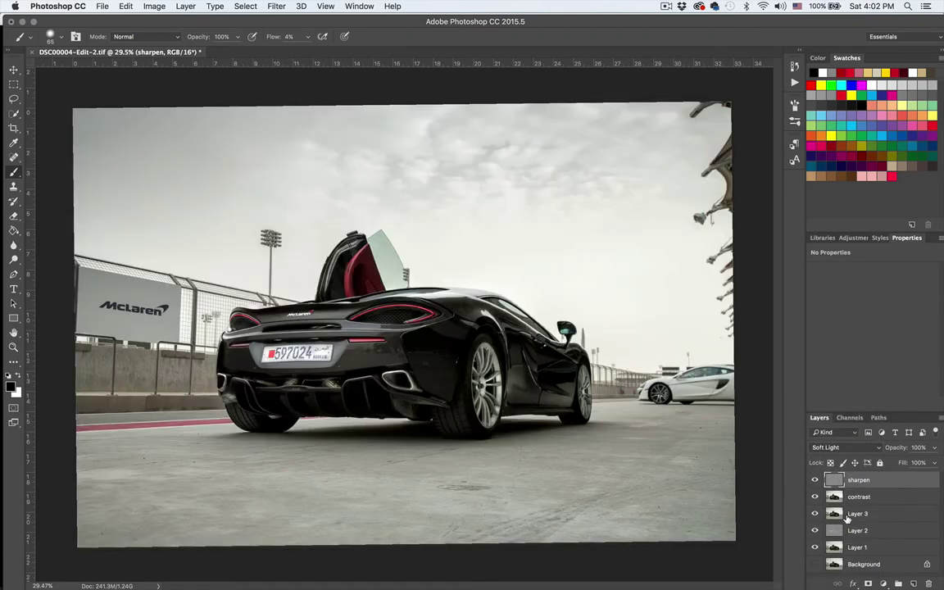
{"action": "left_click", "coordinate": [851, 447]}
{"action": "left_click", "coordinate": [853, 439]}
- Add a layer mask to the sharpen layer and invert it to black to hide the sharpening
{"action": "key", "text": "super+plus"}
{"action": "scroll", "coordinate": [394, 361], "scroll_direction": "up", "scroll_amount": 5}
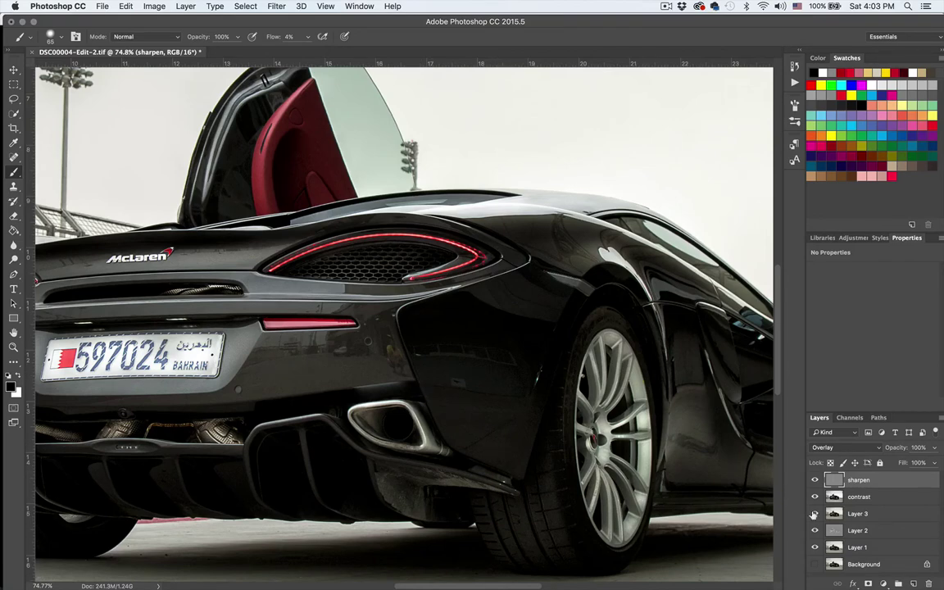
{"action": "left_click", "coordinate": [868, 582]}
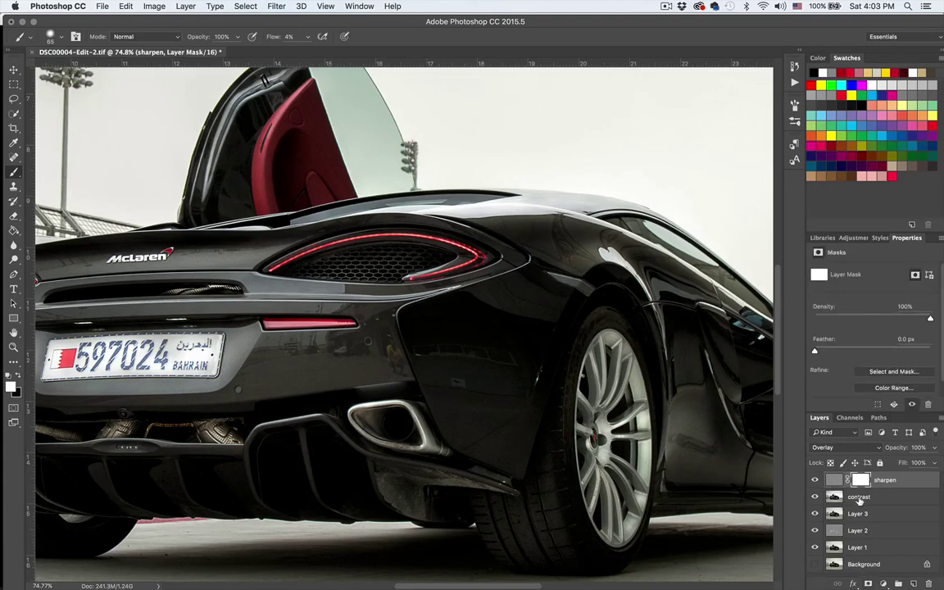
{"action": "key", "text": "super+i"}
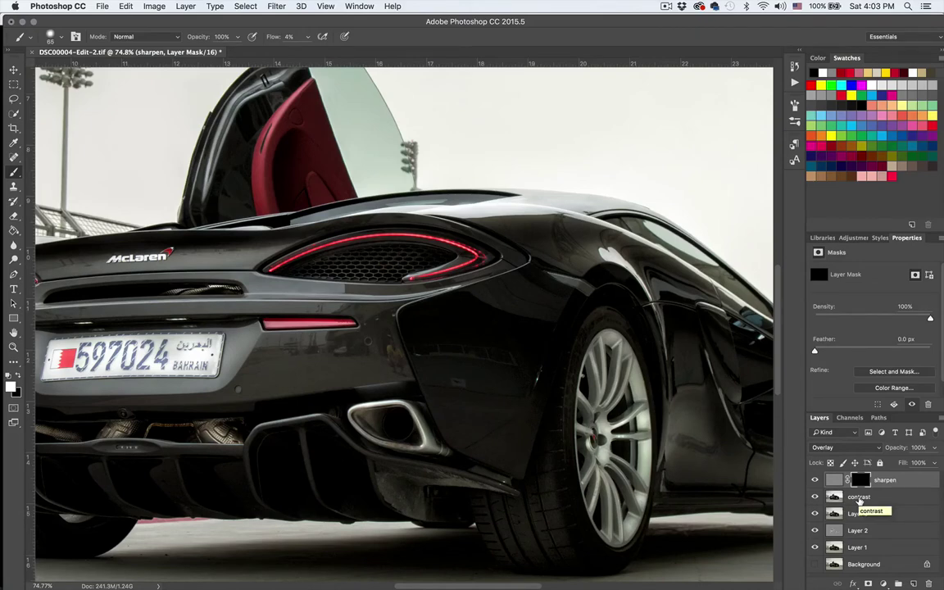
- Set the brush flow to 66% and paint white on the sharpen mask over the car's right taillight
{"action": "left_click", "coordinate": [308, 37]}
{"action": "left_click_drag", "start_coordinate": [303, 52], "coordinate": [339, 52]}
{"action": "left_click", "coordinate": [383, 42]}
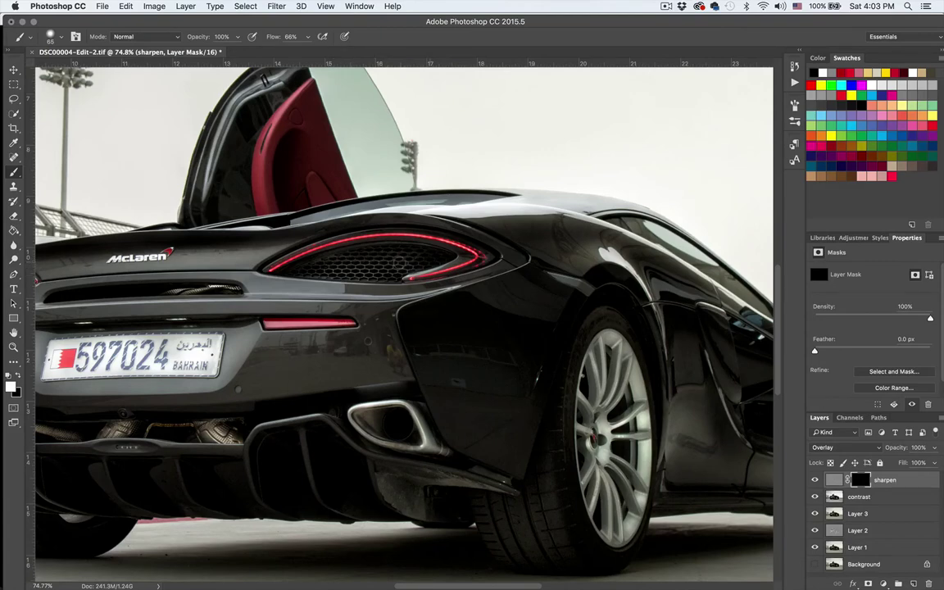
{"action": "mouse_move", "coordinate": [421, 234]}
{"action": "left_mouse_down"}
{"action": "mouse_move", "coordinate": [388, 220]}
{"action": "mouse_move", "coordinate": [332, 220]}
{"action": "mouse_move", "coordinate": [268, 235]}
{"action": "mouse_move", "coordinate": [377, 238]}
{"action": "mouse_move", "coordinate": [306, 243]}
{"action": "mouse_move", "coordinate": [360, 231]}
{"action": "mouse_move", "coordinate": [399, 256]}
{"action": "left_mouse_up"}
- Paint white on the sharpen mask over the details across the car's rear with a 57 px brush
{"action": "mouse_move", "coordinate": [361, 329]}
{"action": "left_mouse_down", "text": "ctrl+alt"}
{"action": "mouse_move", "coordinate": [373, 329]}
{"action": "mouse_move", "coordinate": [333, 335]}
{"action": "left_mouse_up", "text": "ctrl+alt"}
{"action": "scroll", "coordinate": [207, 394], "scroll_direction": "left", "scroll_amount": 2}
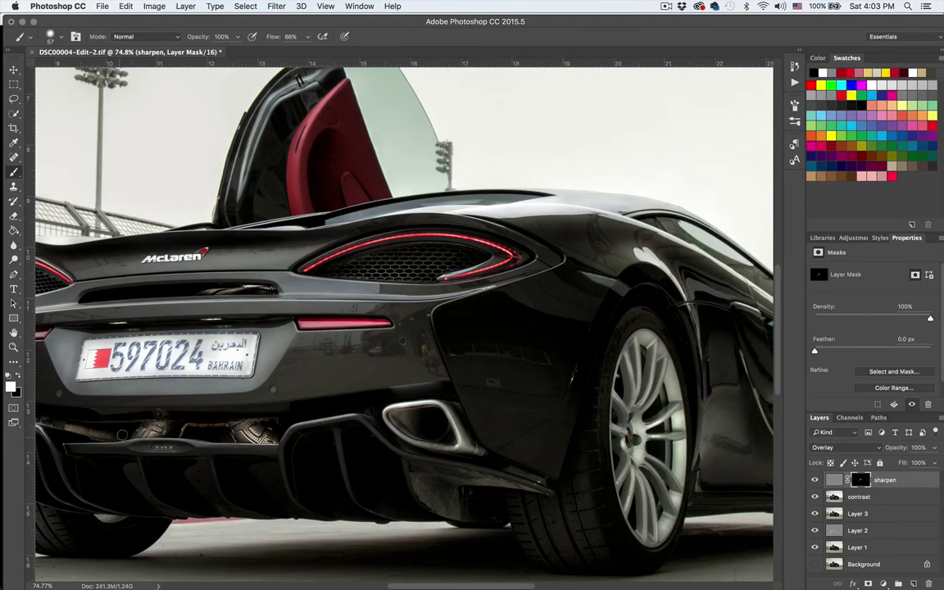
{"action": "scroll", "coordinate": [82, 389], "scroll_direction": "left", "scroll_amount": 2}
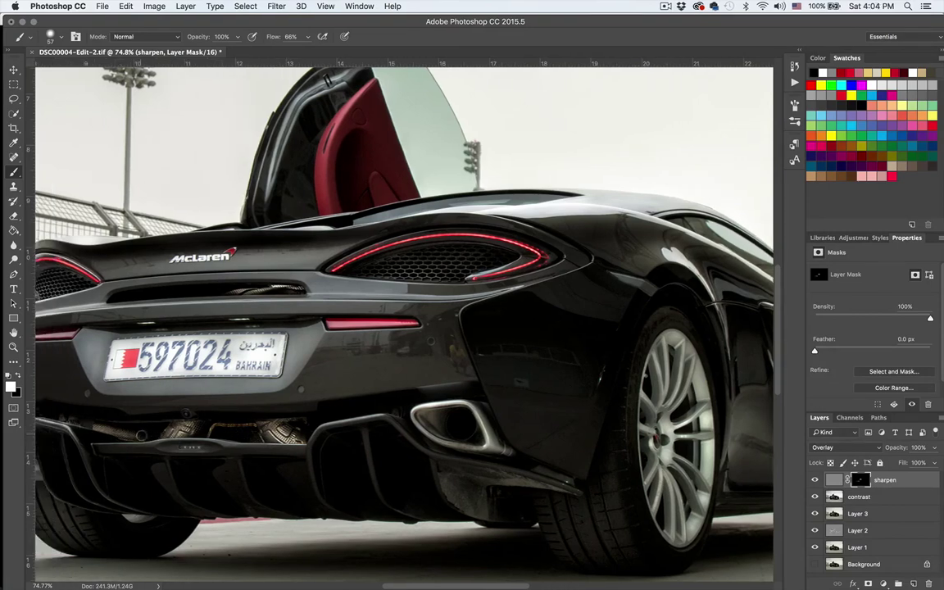
{"action": "scroll", "coordinate": [136, 394], "scroll_direction": "left", "scroll_amount": 4}
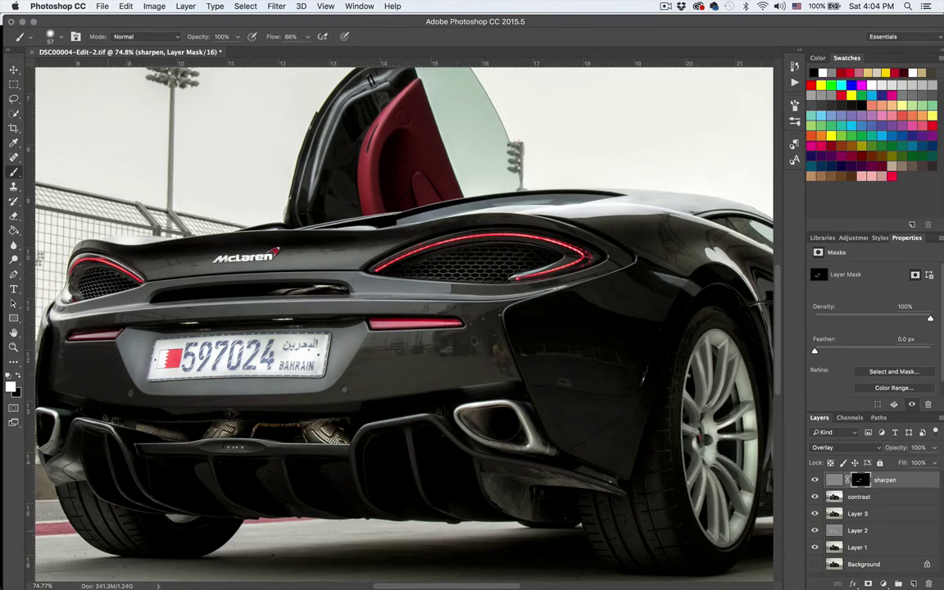
{"action": "scroll", "coordinate": [401, 320], "scroll_direction": "left", "scroll_amount": 5}
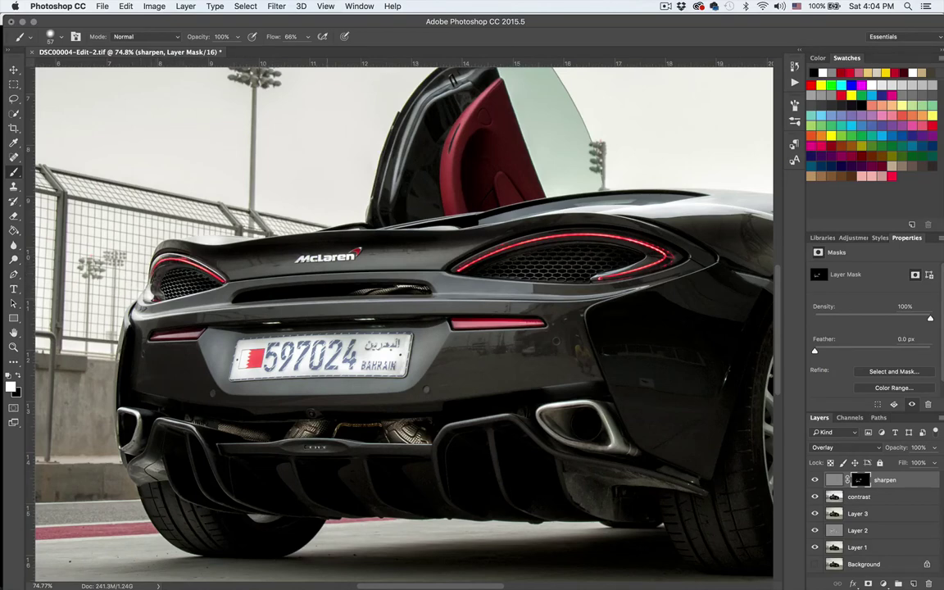
- Enlarge the mask brush to 142 px and lower its flow to 42%
{"action": "left_click_drag", "start_coordinate": [352, 255], "coordinate": [378, 256]}
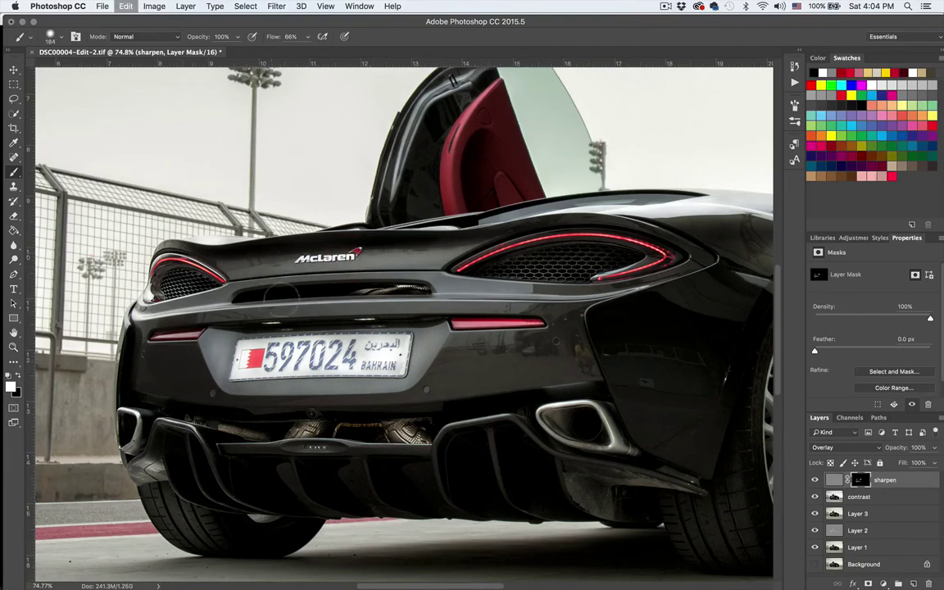
{"action": "left_click_drag", "start_coordinate": [341, 263], "coordinate": [336, 264]}
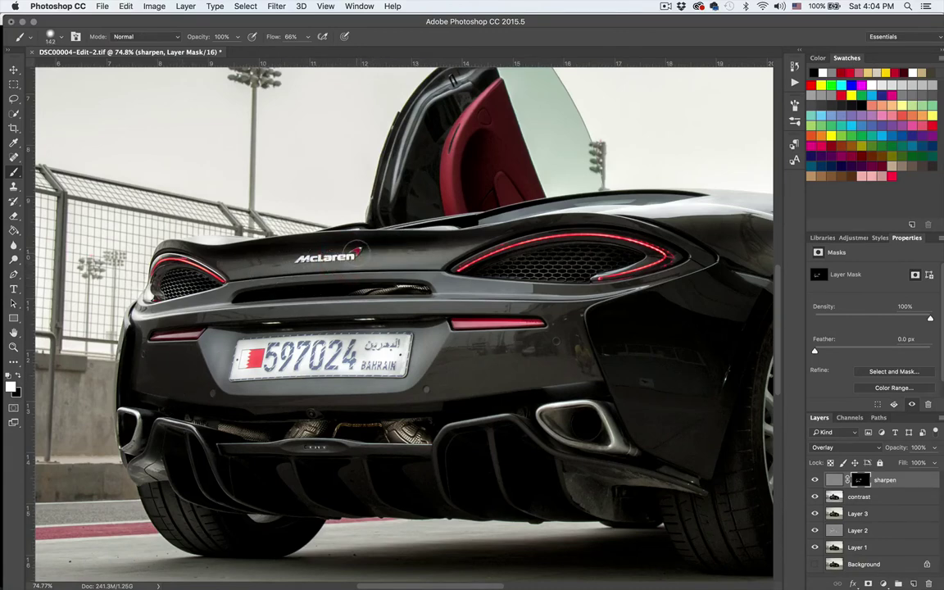
{"action": "left_click", "coordinate": [308, 37]}
{"action": "left_click_drag", "start_coordinate": [307, 49], "coordinate": [292, 50]}
{"action": "left_click", "coordinate": [373, 37]}
{"action": "scroll", "coordinate": [246, 326], "scroll_direction": "down", "scroll_amount": 4}
{"action": "scroll", "coordinate": [297, 326], "scroll_direction": "up", "scroll_amount": 2}
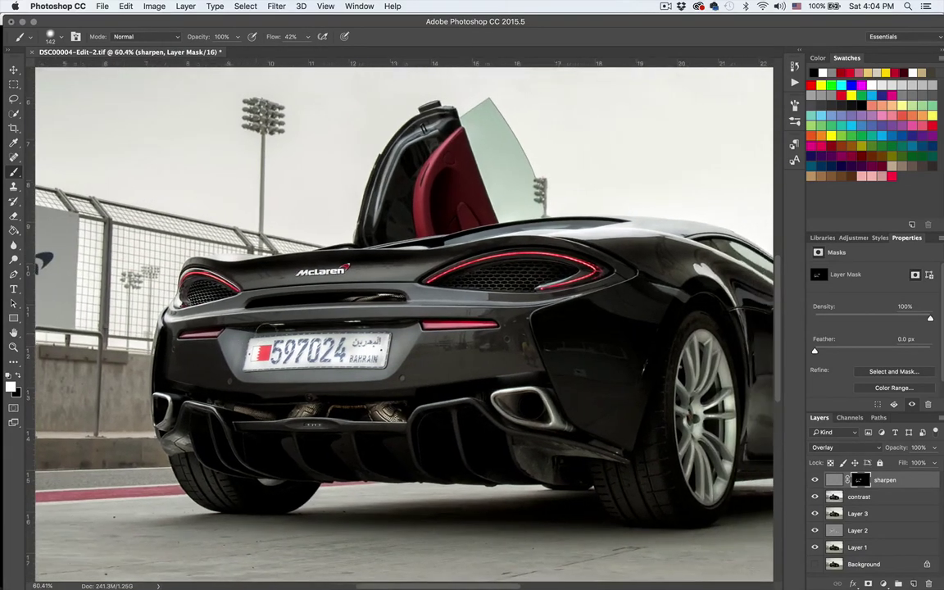
- Reduce the mask brush to 48 px for finer work around the car's rear
{"action": "scroll", "coordinate": [298, 326], "scroll_direction": "right", "scroll_amount": 3}
{"action": "left_click_drag", "start_coordinate": [321, 314], "coordinate": [312, 314], "text": "ctrl+alt"}
{"action": "right_click", "coordinate": [348, 313]}
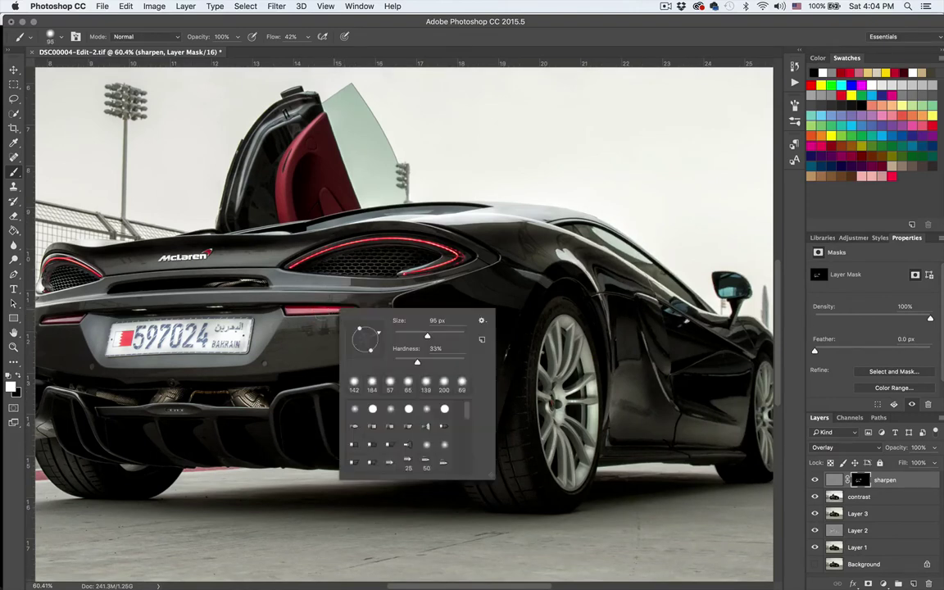
{"action": "key", "text": "Escape"}
{"action": "left_click_drag", "start_coordinate": [310, 279], "coordinate": [306, 282]}
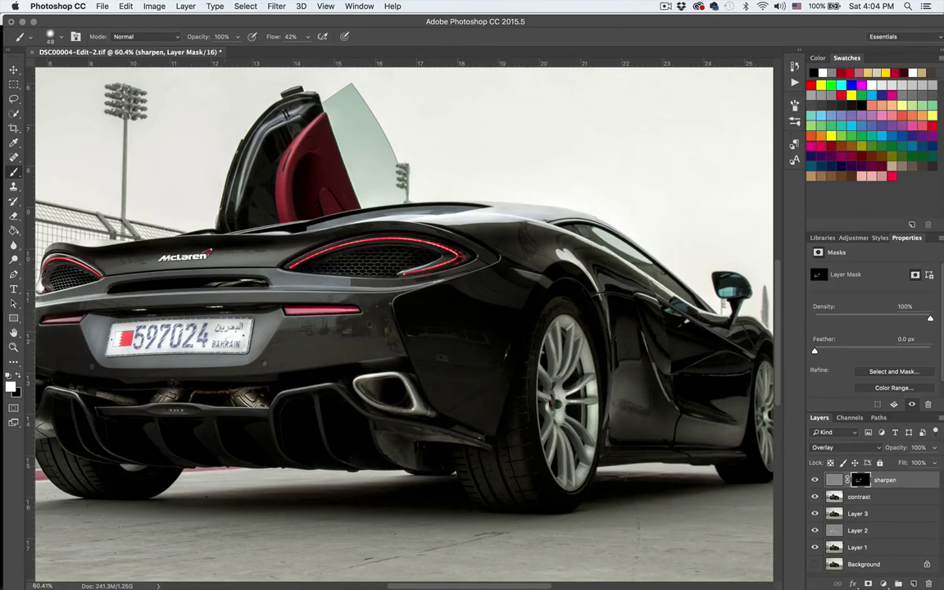
- Set the mask brush size to 87 px and raise its flow to 71%
{"action": "left_click_drag", "start_coordinate": [240, 332], "coordinate": [249, 332], "text": "ctrl+alt"}
{"action": "key", "text": "["}
{"action": "left_click", "coordinate": [307, 37]}
{"action": "left_click_drag", "start_coordinate": [309, 50], "coordinate": [328, 41]}
{"action": "left_click", "coordinate": [316, 50]}
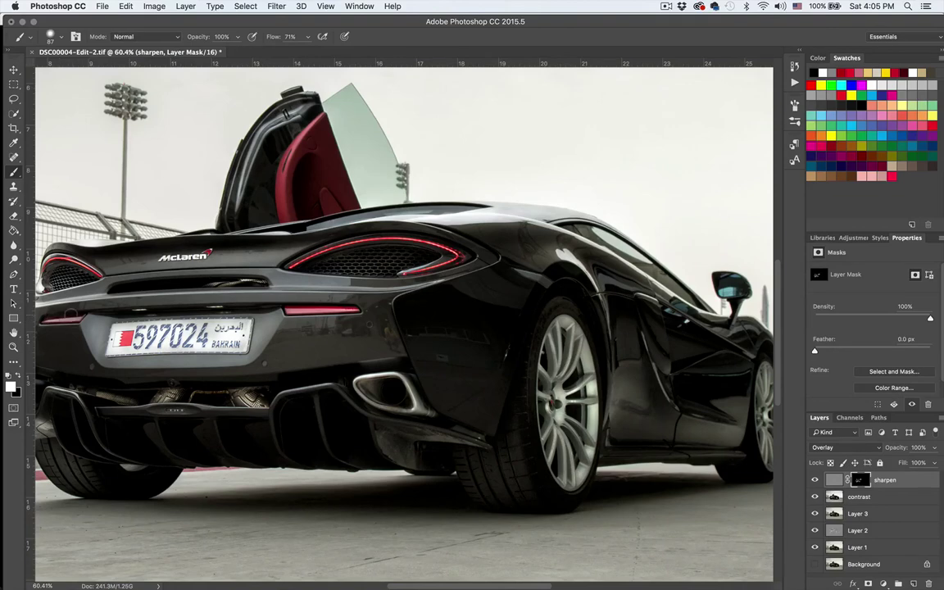
- Paint white on the sharpen mask over the black car's wheels and side, resizing the brush to 306 px and 139 px
{"action": "scroll", "coordinate": [459, 327], "scroll_direction": "right", "scroll_amount": 2}
{"action": "scroll", "coordinate": [459, 328], "scroll_direction": "down", "scroll_amount": 1}
{"action": "scroll", "coordinate": [487, 356], "scroll_direction": "right", "scroll_amount": 5}
{"action": "scroll", "coordinate": [487, 357], "scroll_direction": "down", "scroll_amount": 2}
{"action": "left_click_drag", "start_coordinate": [418, 344], "coordinate": [471, 344]}
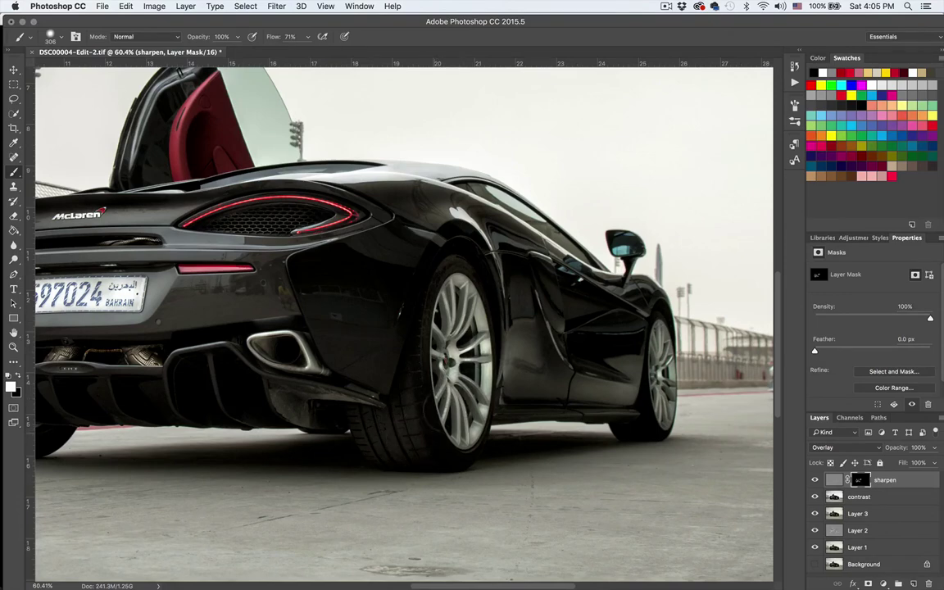
{"action": "left_click_drag", "start_coordinate": [611, 369], "coordinate": [583, 367]}
{"action": "scroll", "coordinate": [447, 287], "scroll_direction": "down", "scroll_amount": 2}
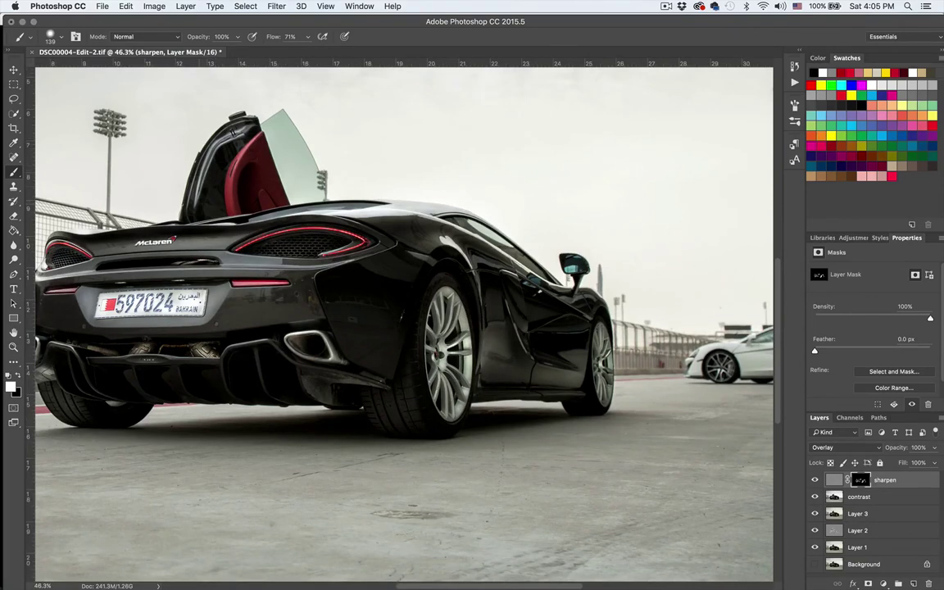
{"action": "scroll", "coordinate": [234, 131], "scroll_direction": "down", "scroll_amount": 3}
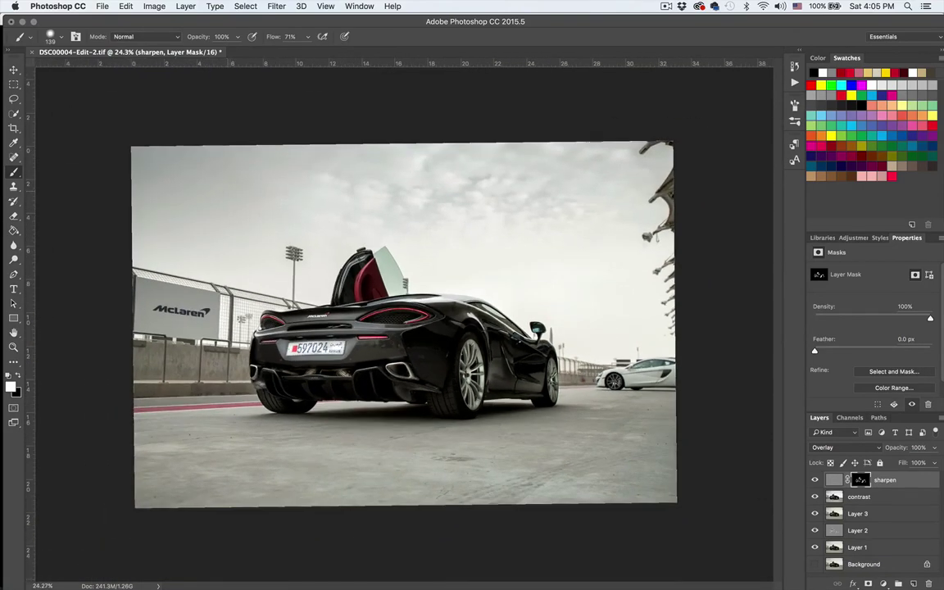